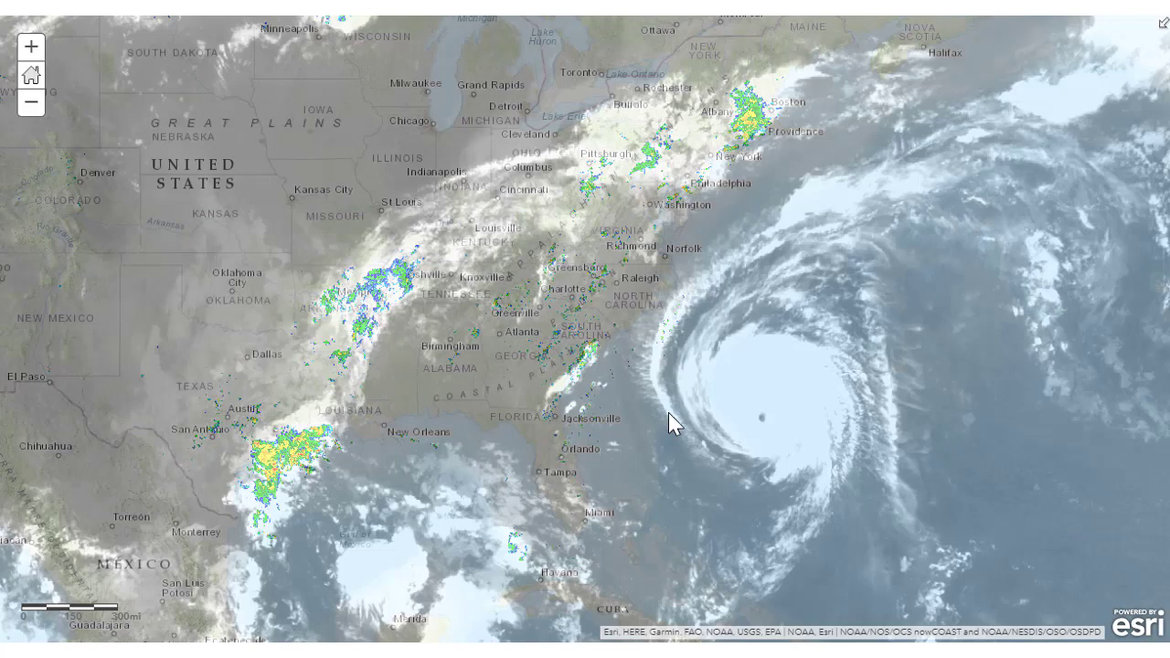
Measure the distance from the Cape Fear coast to the hurricane in kilometres (749.6 km)
click(787, 20)
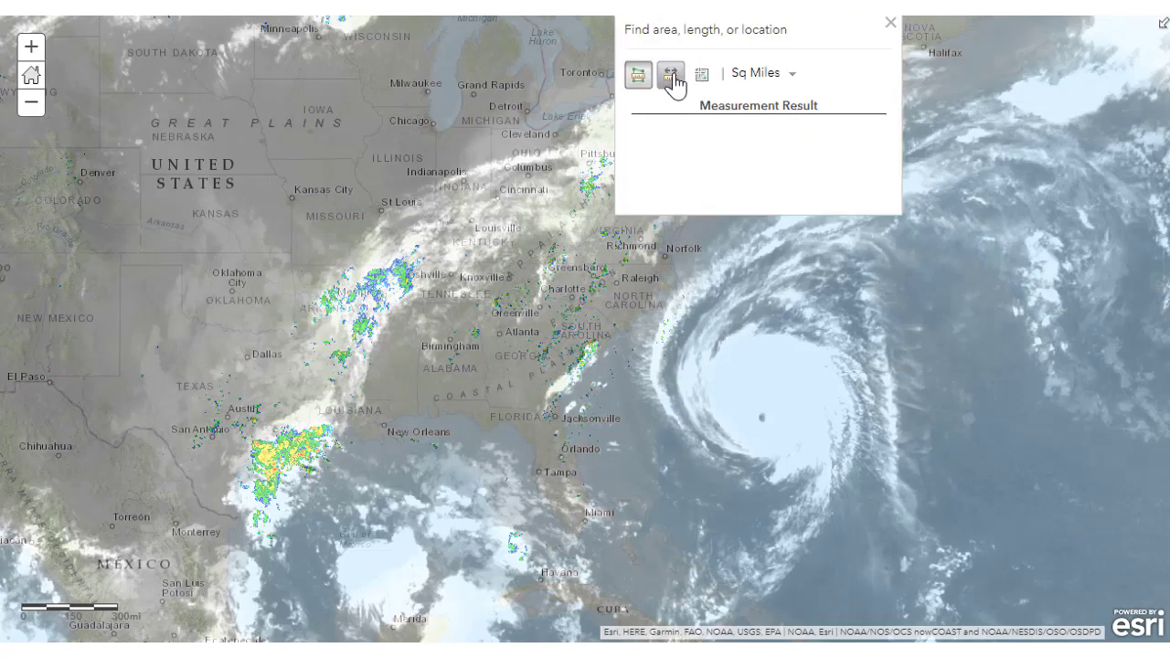
click(671, 75)
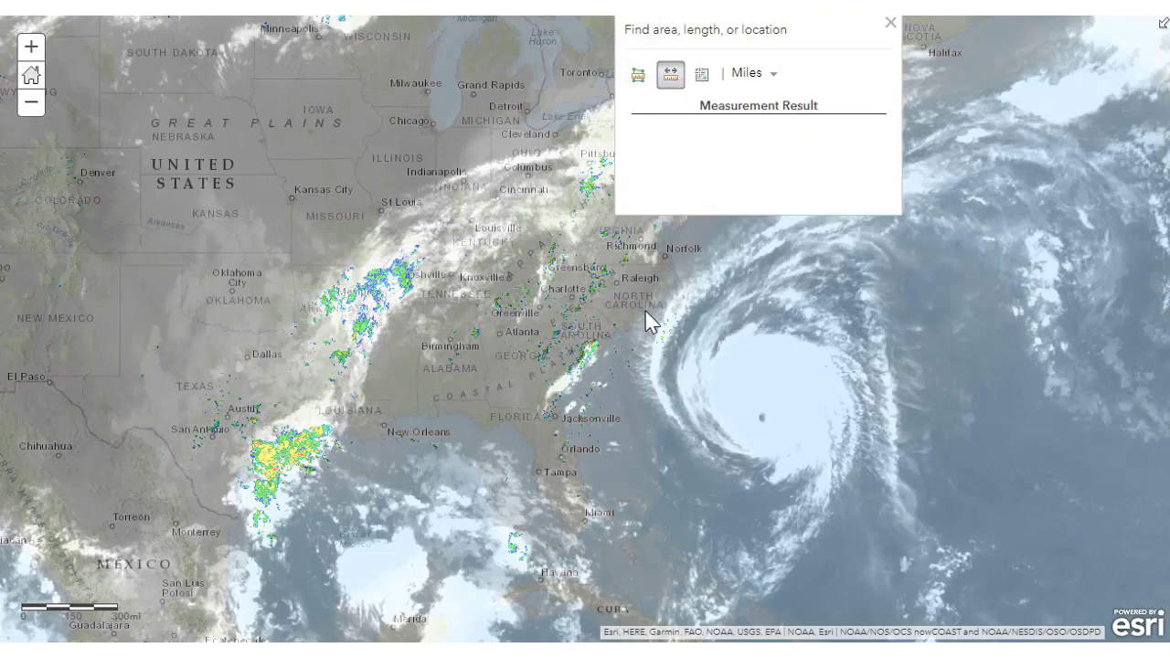
scroll(645, 316, up, 2)
click(637, 328)
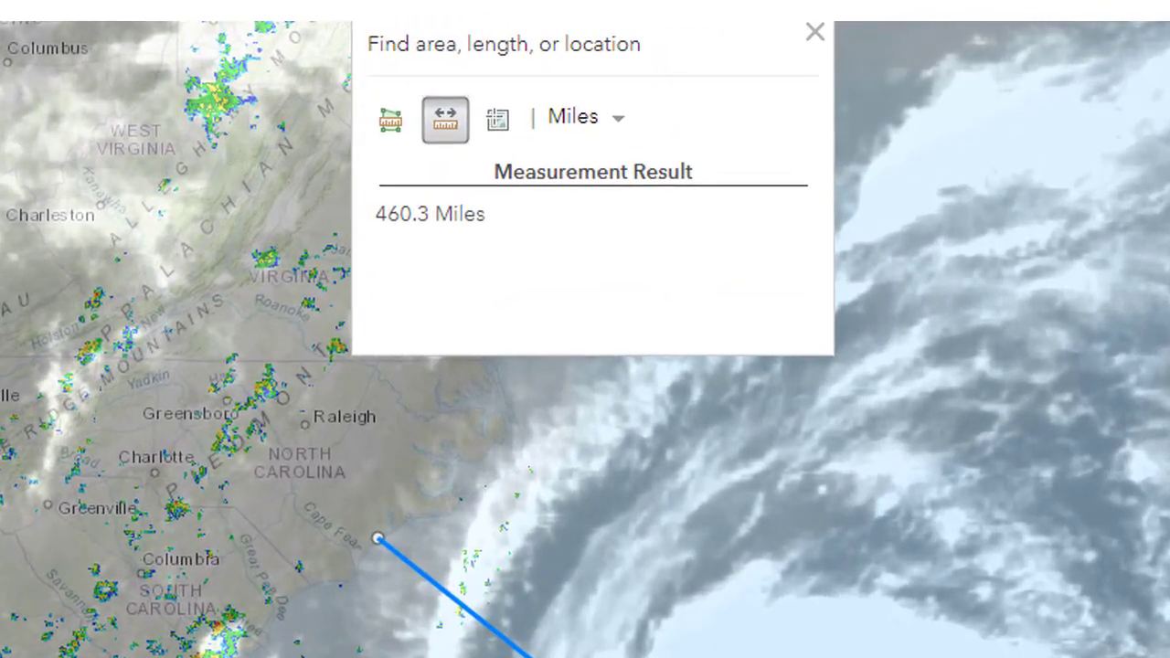
click(596, 119)
click(625, 191)
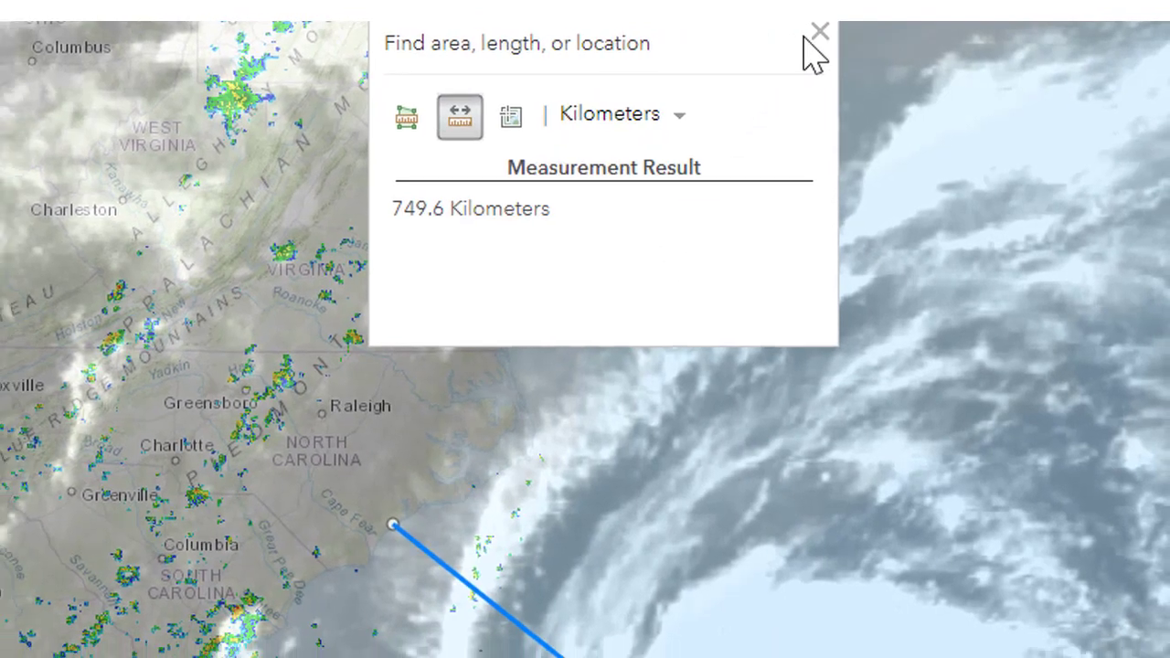
click(818, 33)
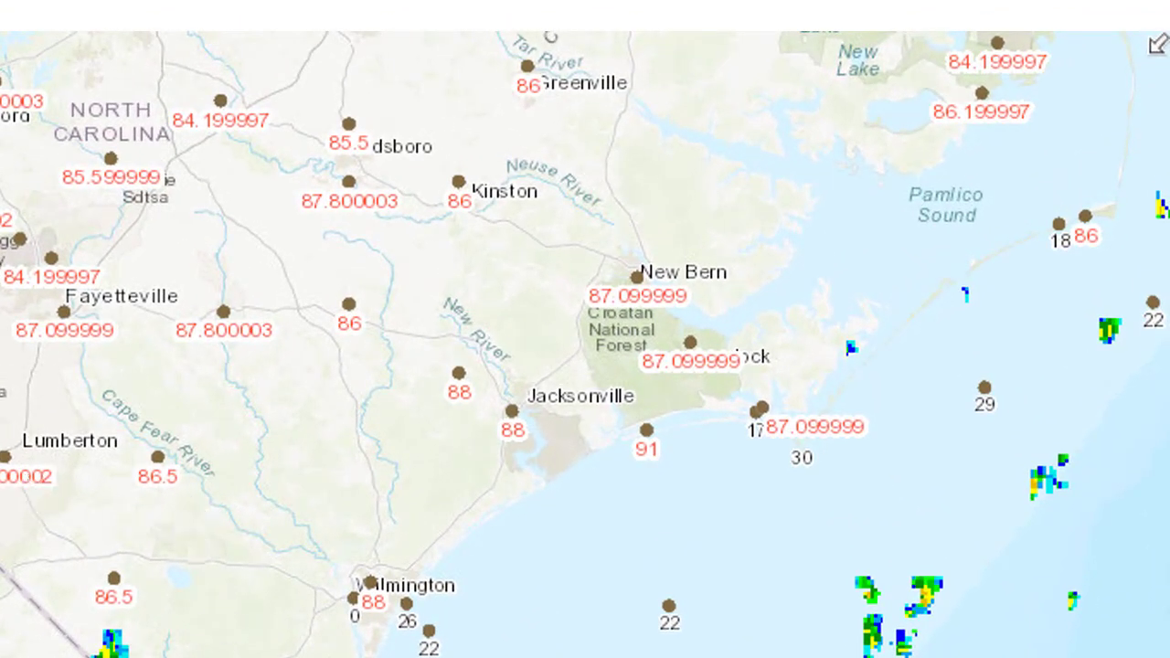
Pan to the Carolinas coast and check the Marion station's pressure of 1,019.3 in its pop-up
drag(21, 366, 370, 18)
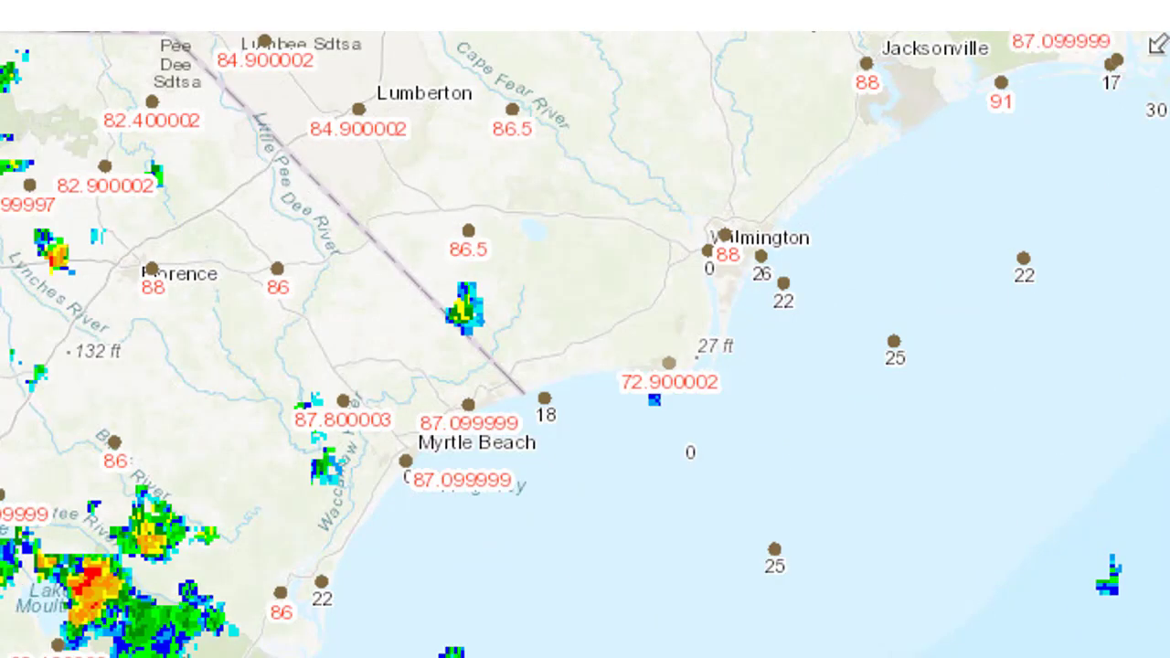
drag(152, 393, 2, 657)
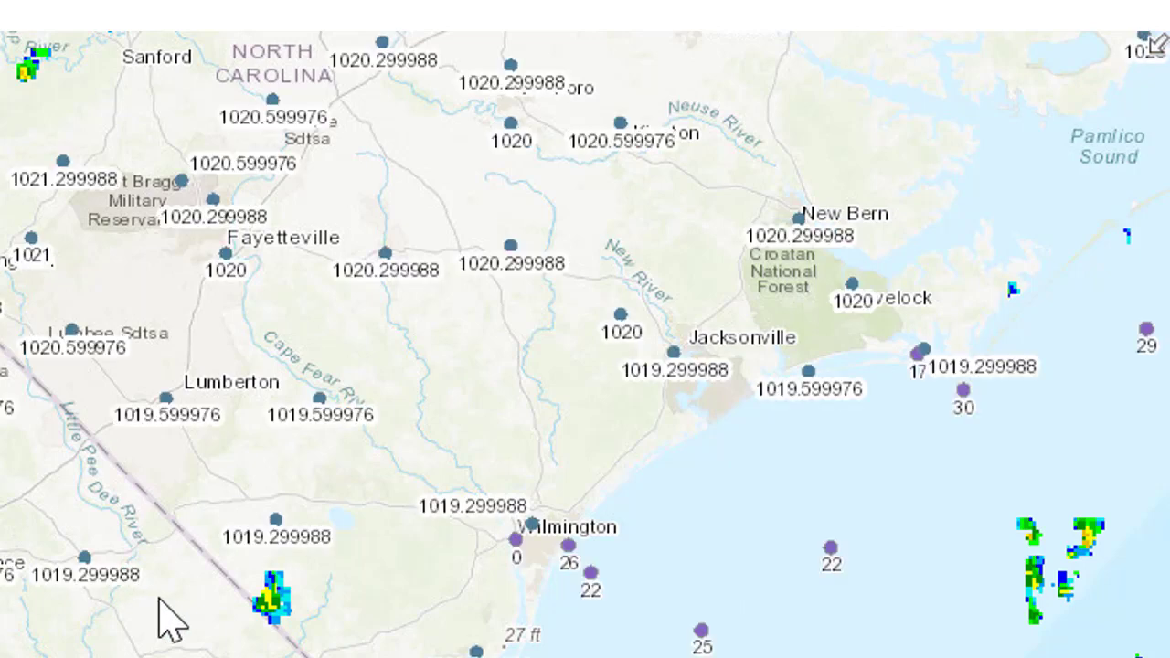
drag(212, 585, 87, 399)
scroll(55, 393, up, 1)
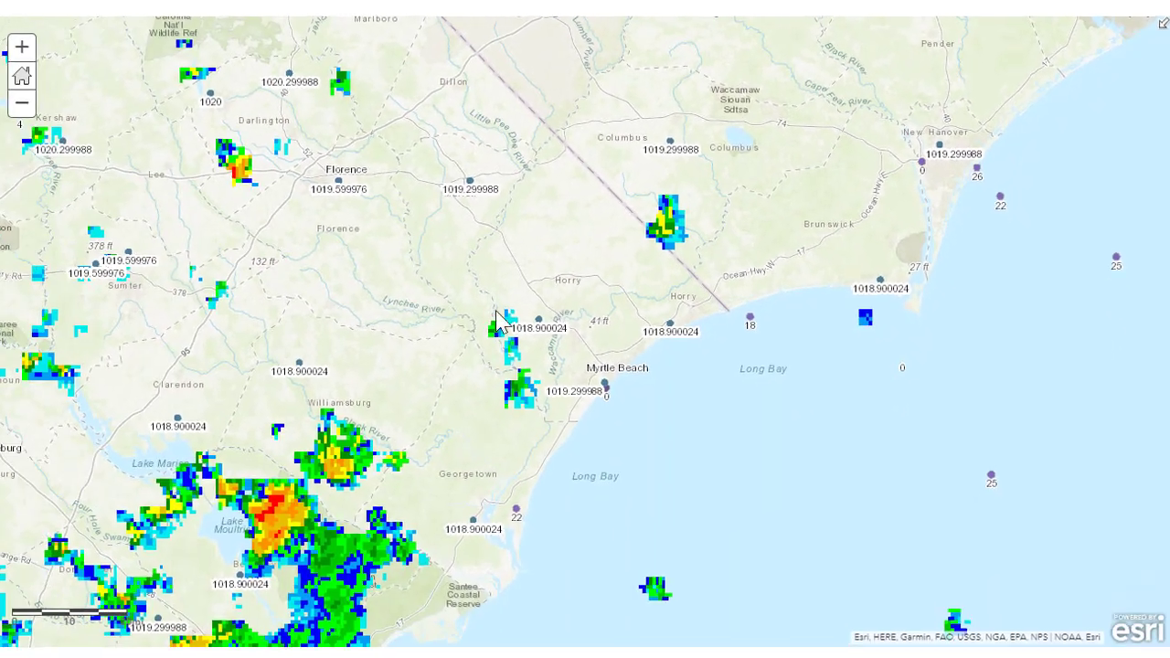
click(470, 181)
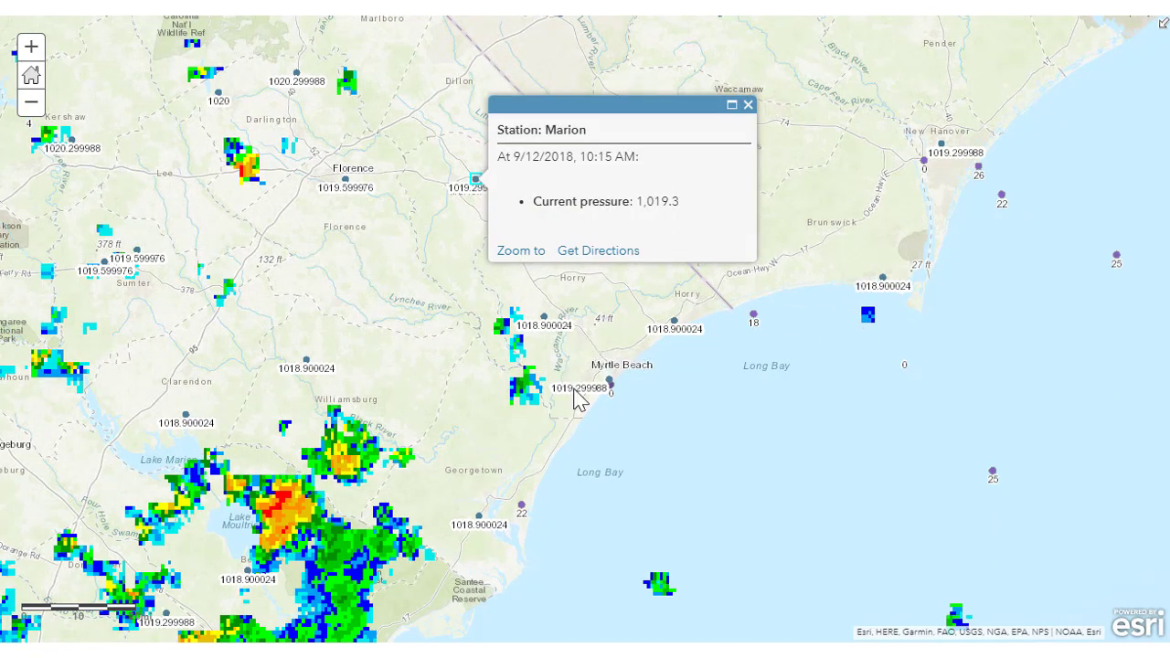
click(748, 106)
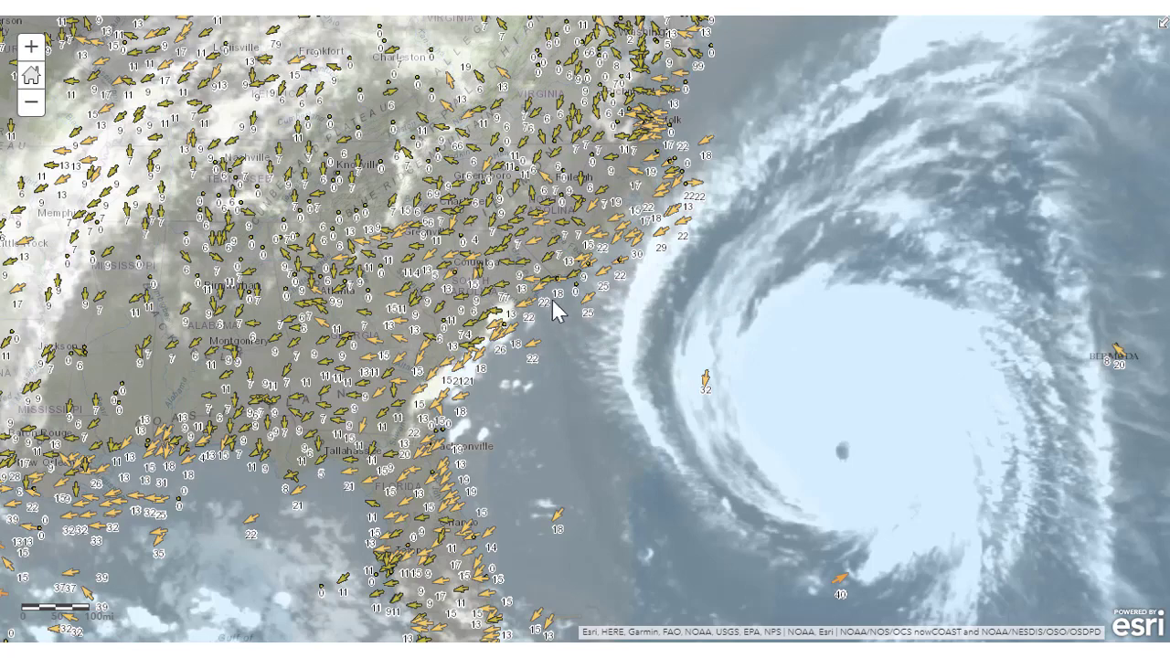
Zoom the view over the Carolinas coast with wind arrows and state outlines showing
scroll(594, 357, down, 1)
scroll(594, 356, up, 3)
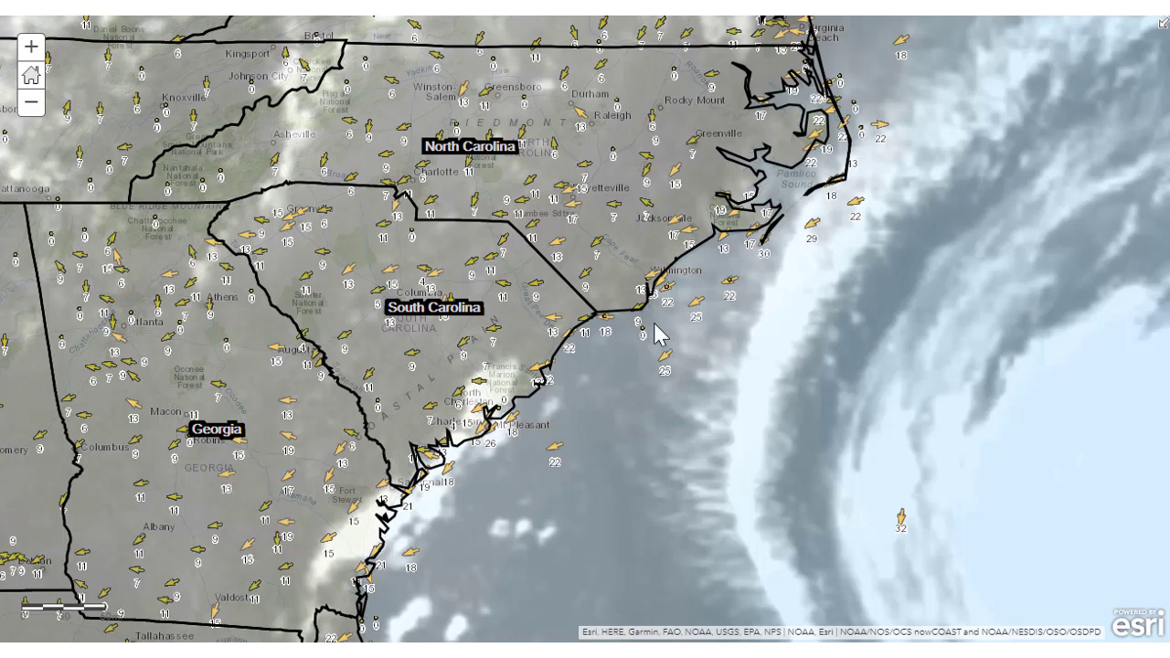
Choose the Oceans basemap and frame the East Coast states beside the offshore hurricane
scroll(655, 331, down, 1)
drag(684, 367, 569, 374)
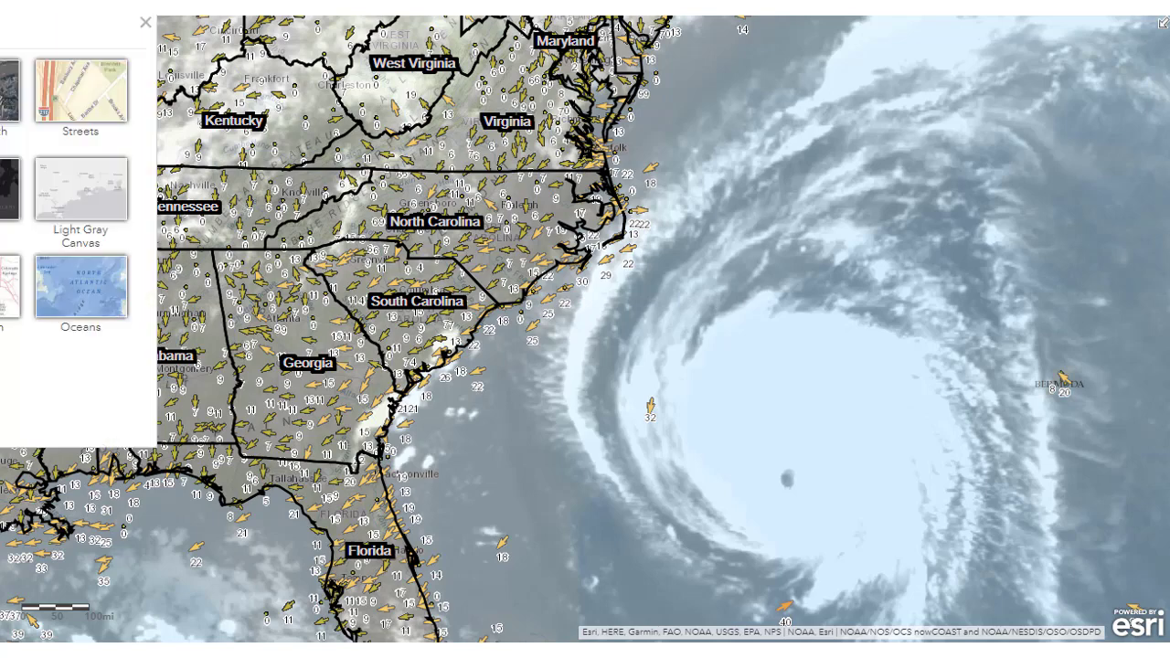
click(123, 292)
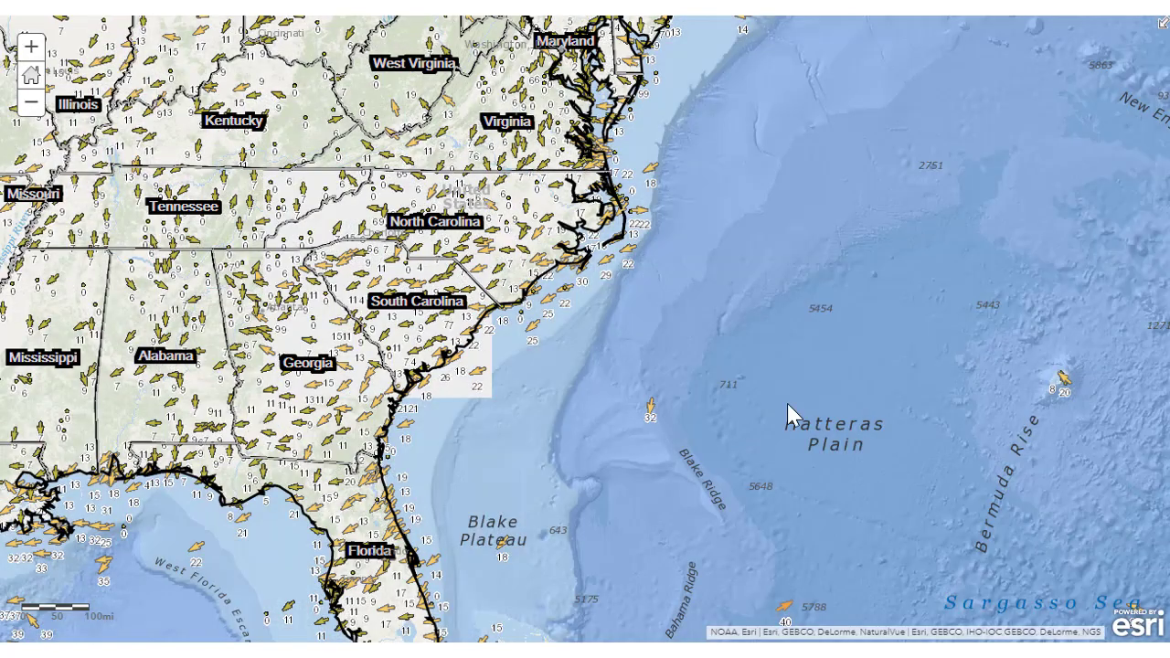
drag(787, 403, 635, 301)
drag(763, 384, 794, 508)
drag(674, 339, 827, 424)
drag(598, 405, 653, 357)
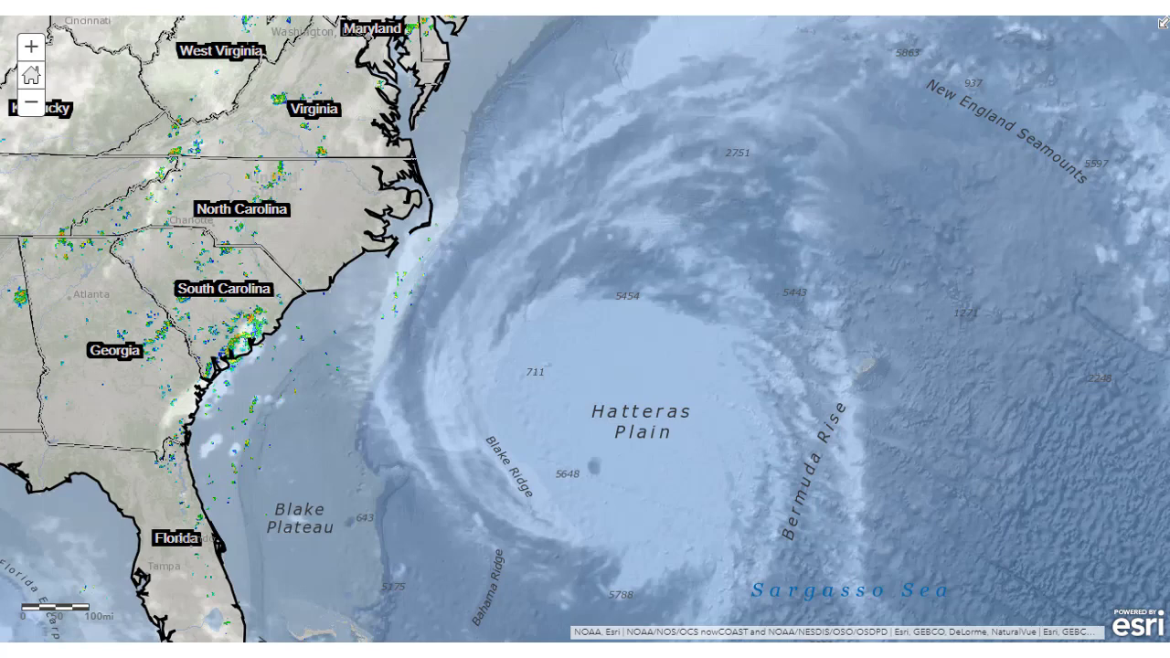
Draw a map-note line from the hurricane eye to the North Carolina coast, then zoom toward Onslow Bay
click(579, 448)
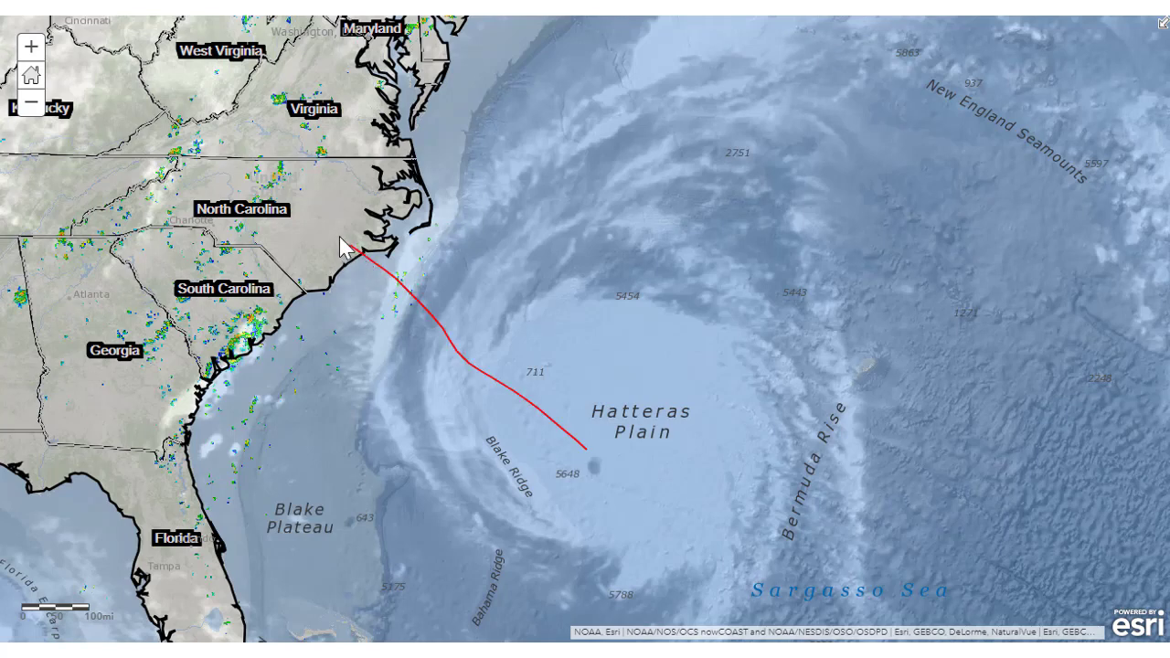
double_click(331, 229)
click(748, 446)
scroll(429, 210, up, 2)
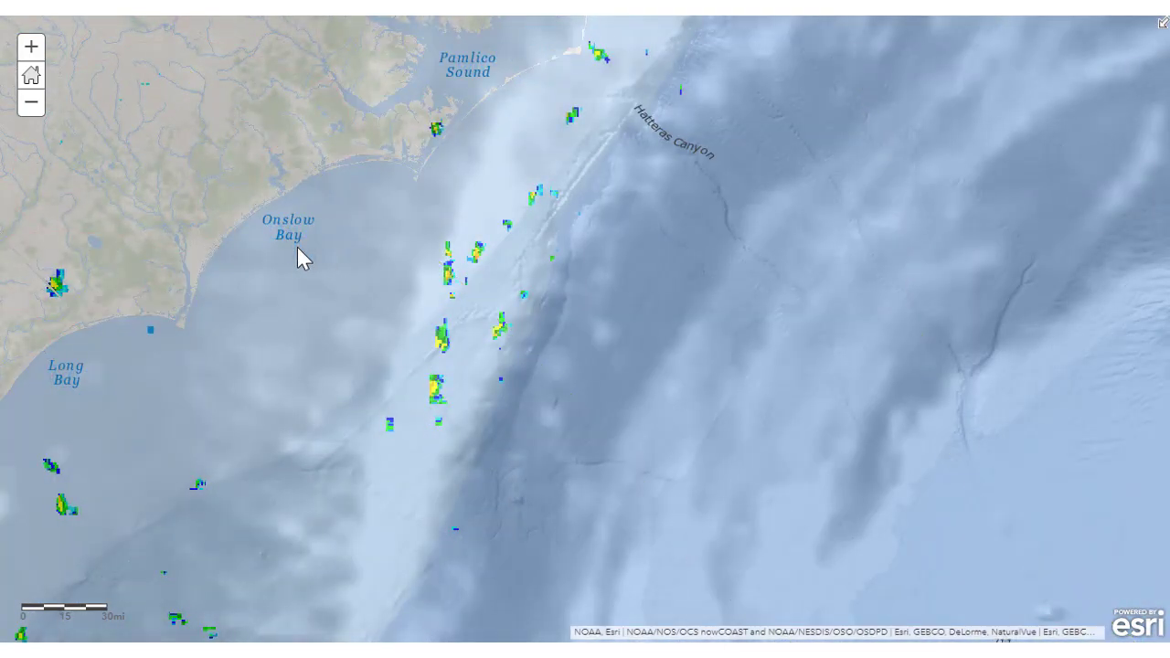
scroll(297, 247, up, 1)
drag(347, 271, 737, 497)
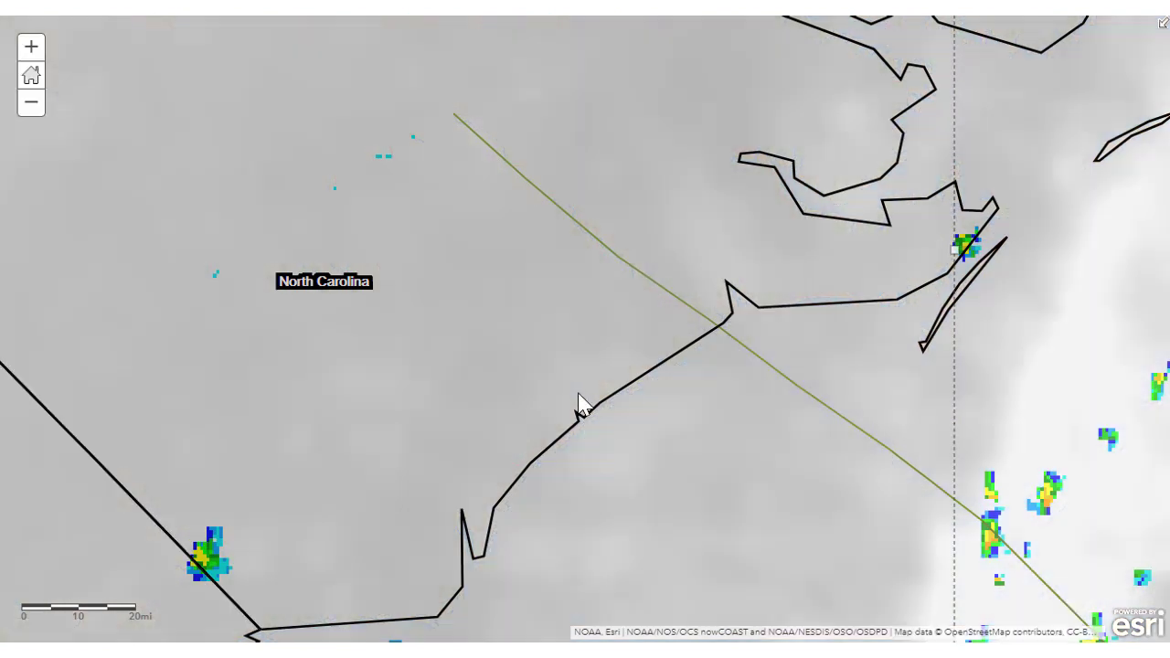
Switch to the Imagery basemap and zoom in where the track line meets the coast near Jacksonville
scroll(597, 304, up, 1)
drag(760, 308, 591, 337)
scroll(591, 338, up, 1)
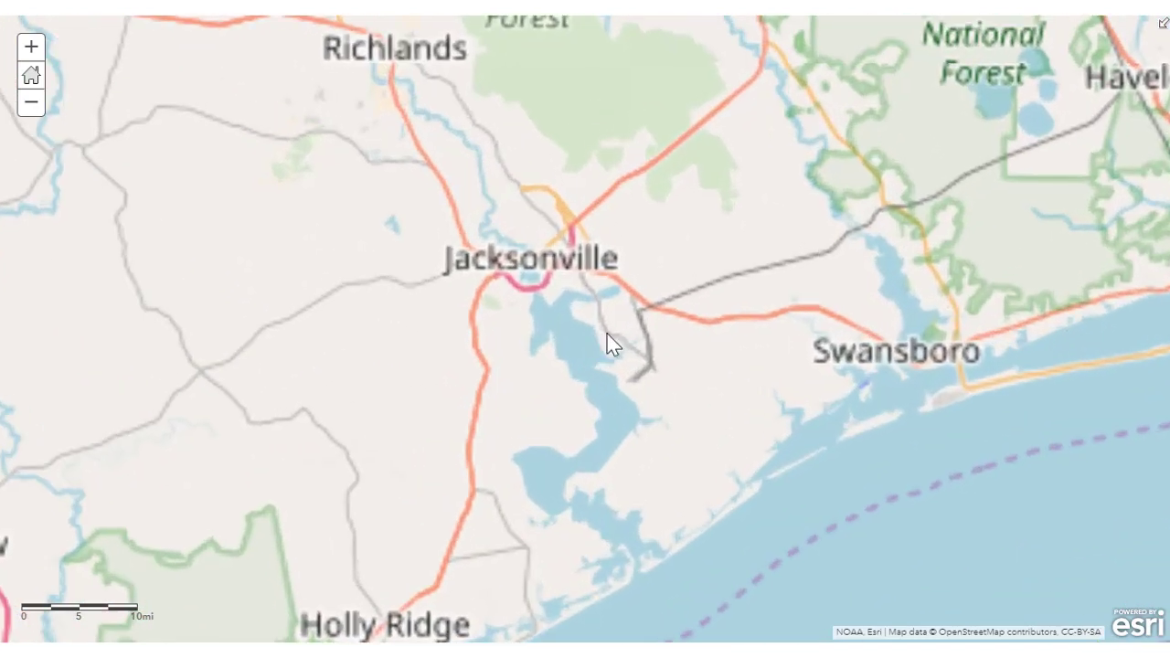
scroll(659, 320, down, 1)
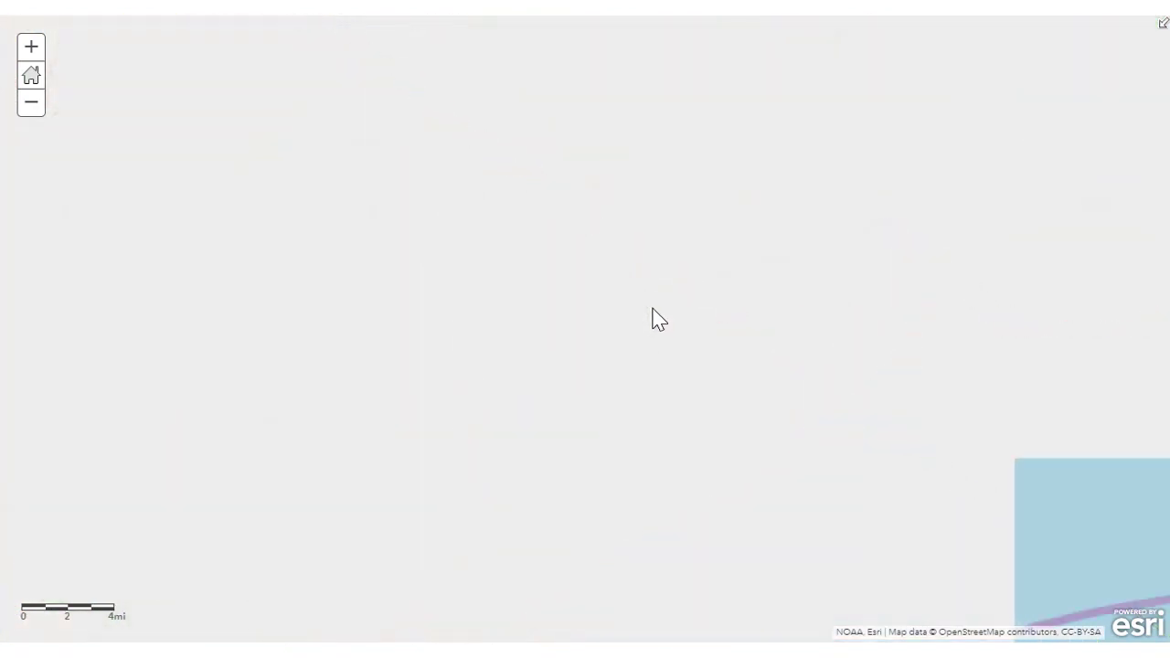
scroll(651, 318, down, 1)
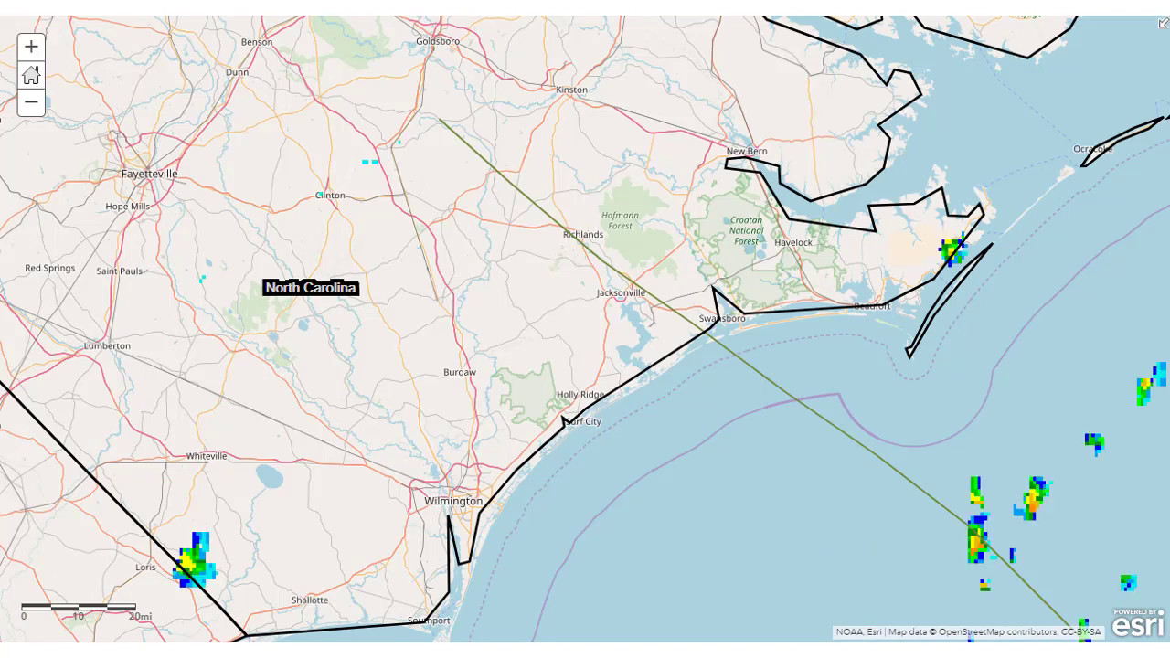
click(145, 22)
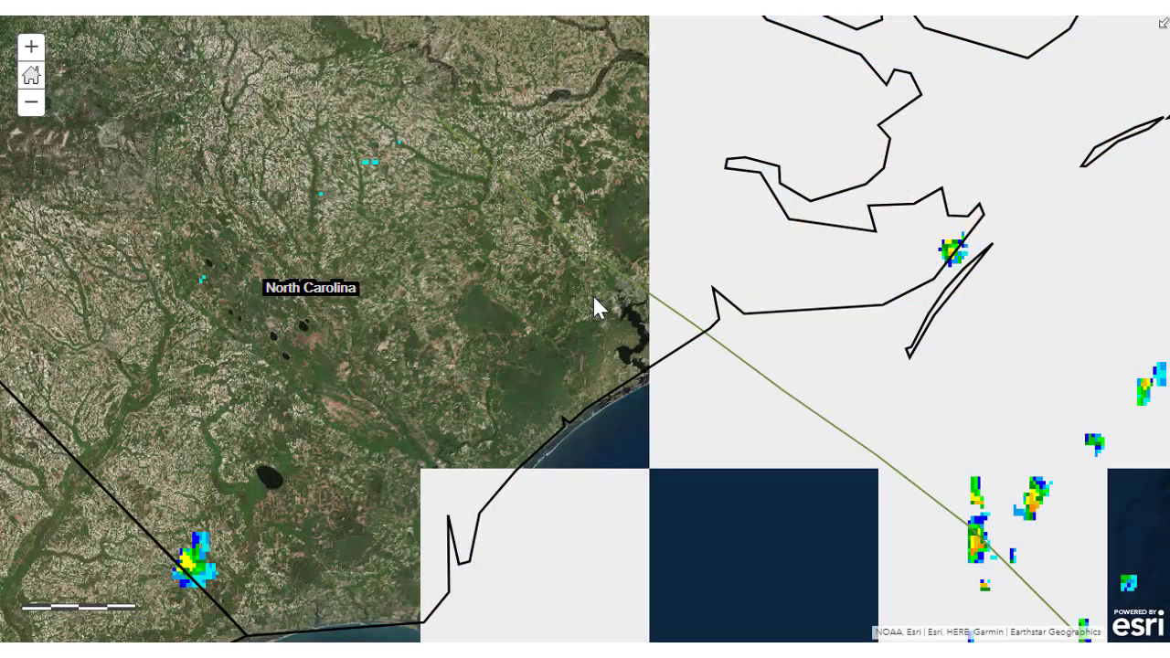
scroll(627, 308, up, 2)
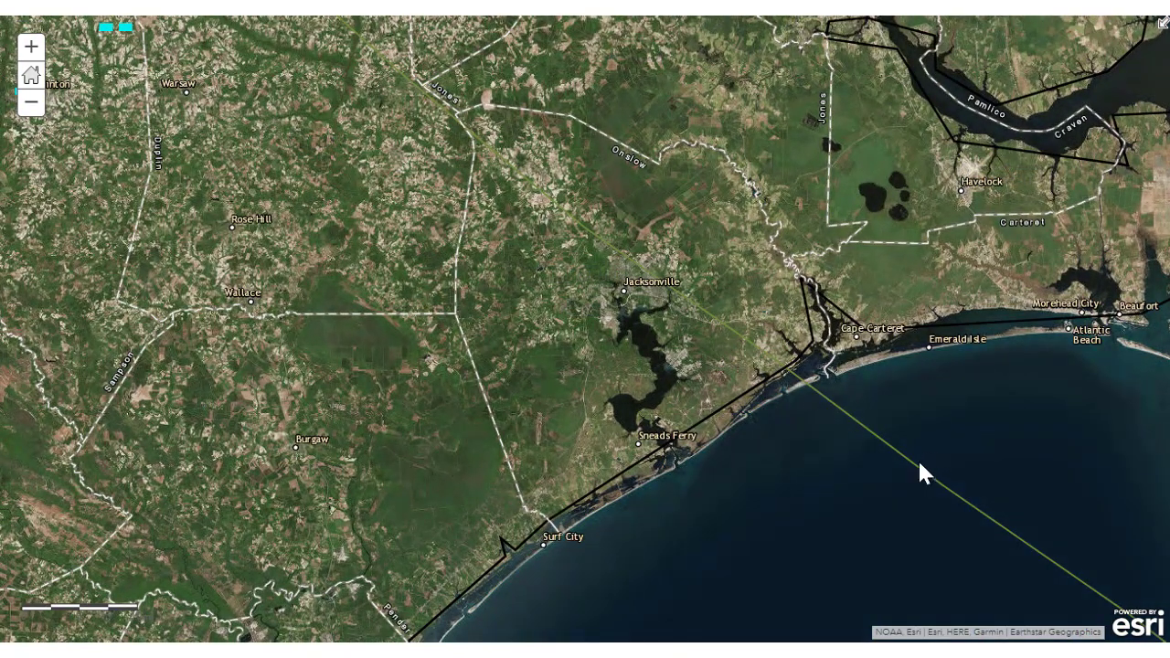
Edit the track line's symbol to a thick yellow stroke
click(916, 467)
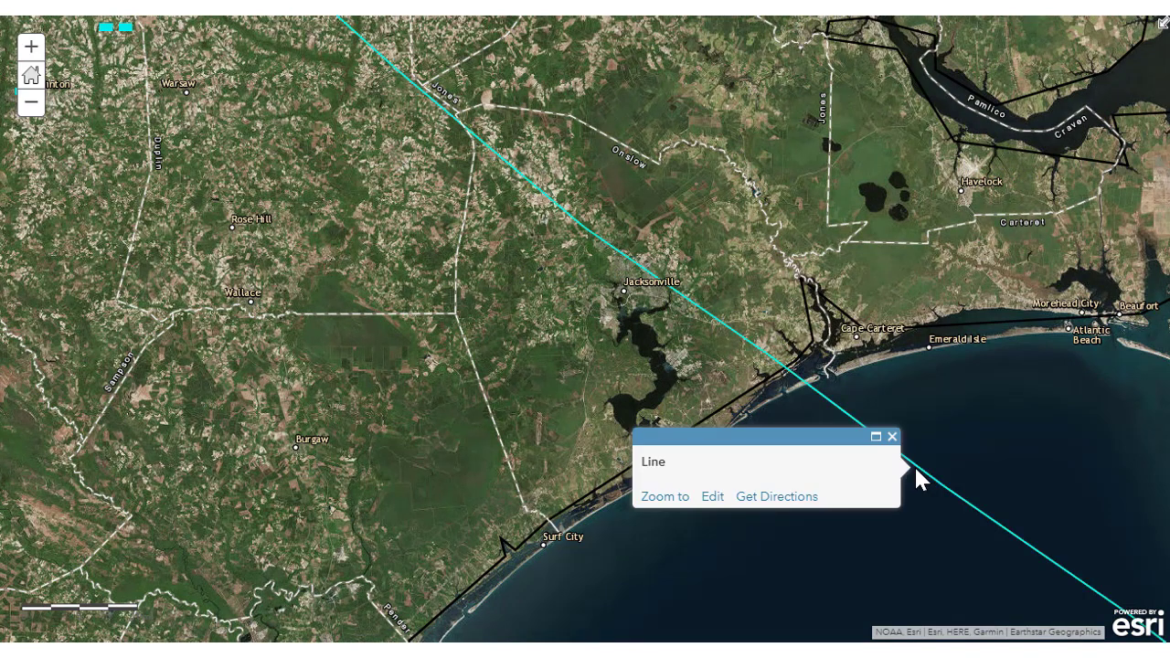
click(712, 497)
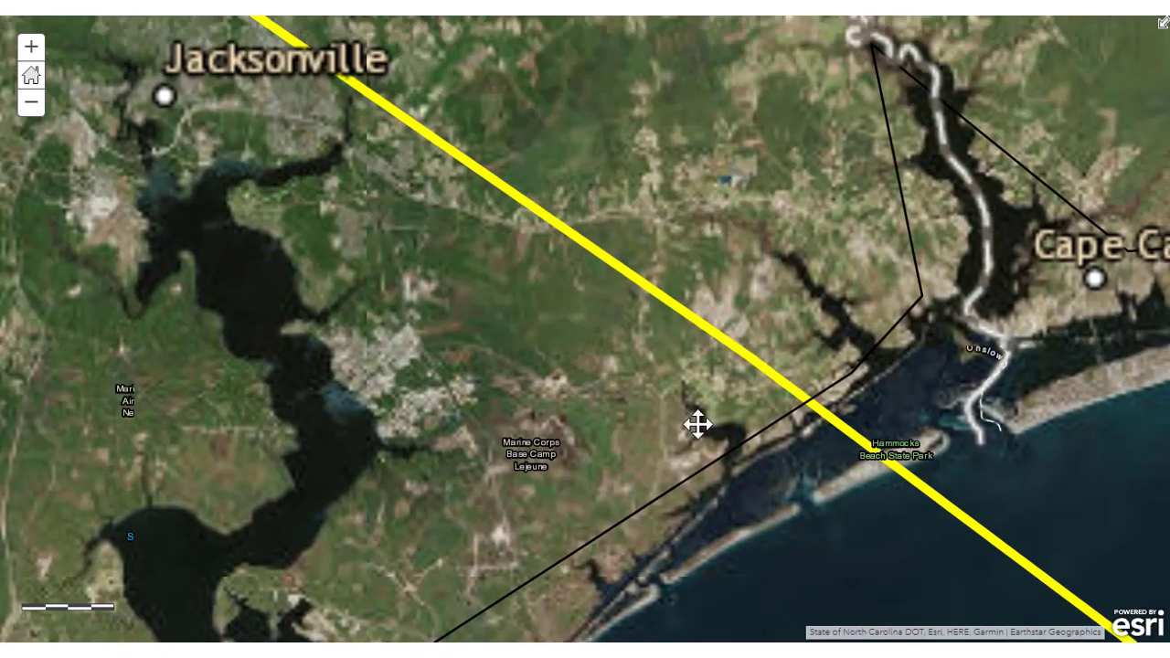
scroll(698, 423, down, 4)
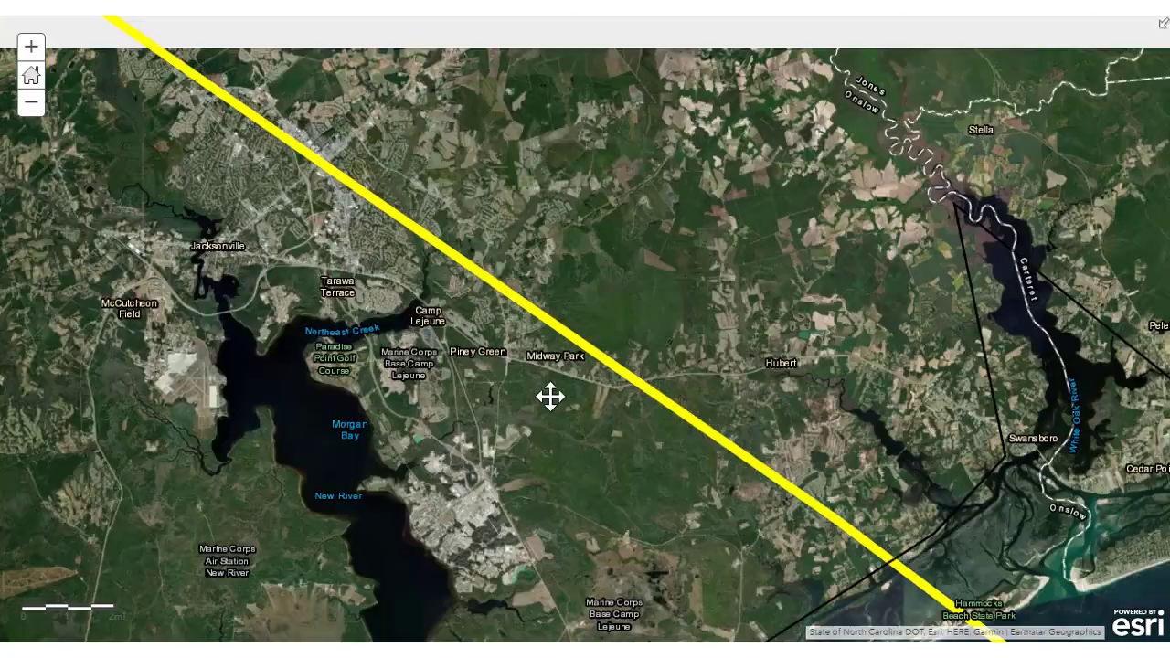